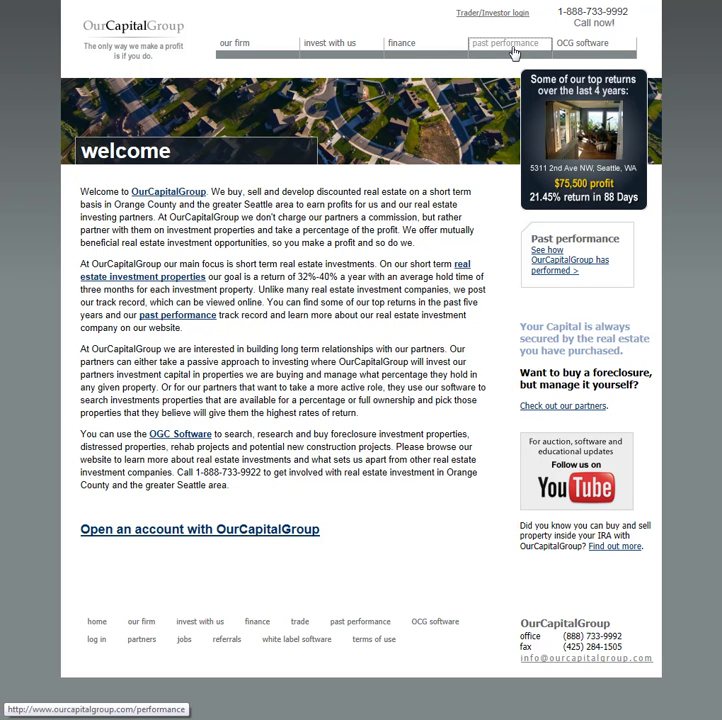
Open the past performance page and unlock the property addresses with access user OCG and the access password.
click(513, 52)
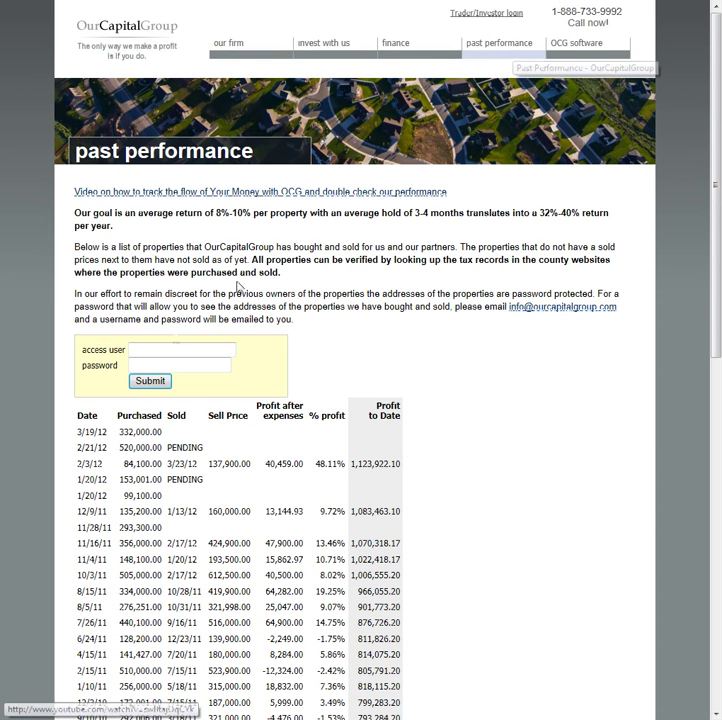
click(219, 350)
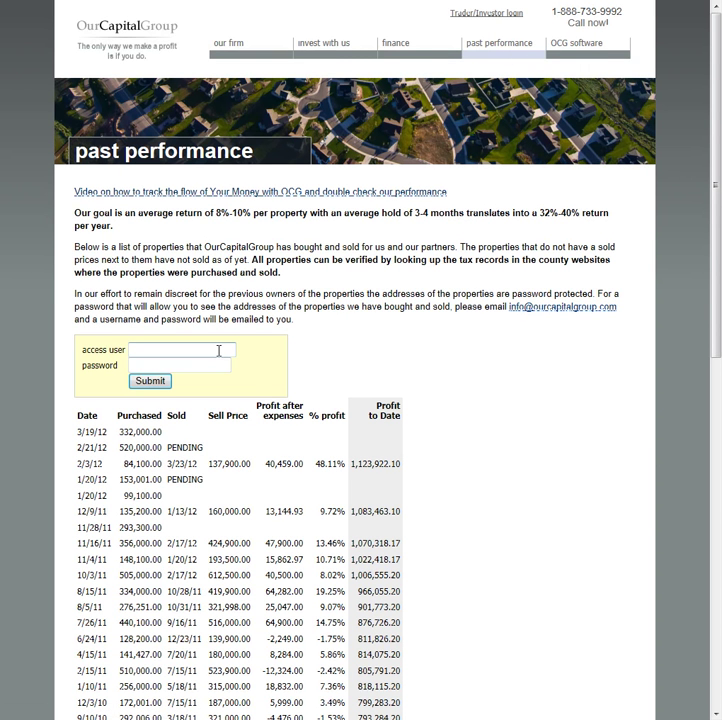
text(OCG)
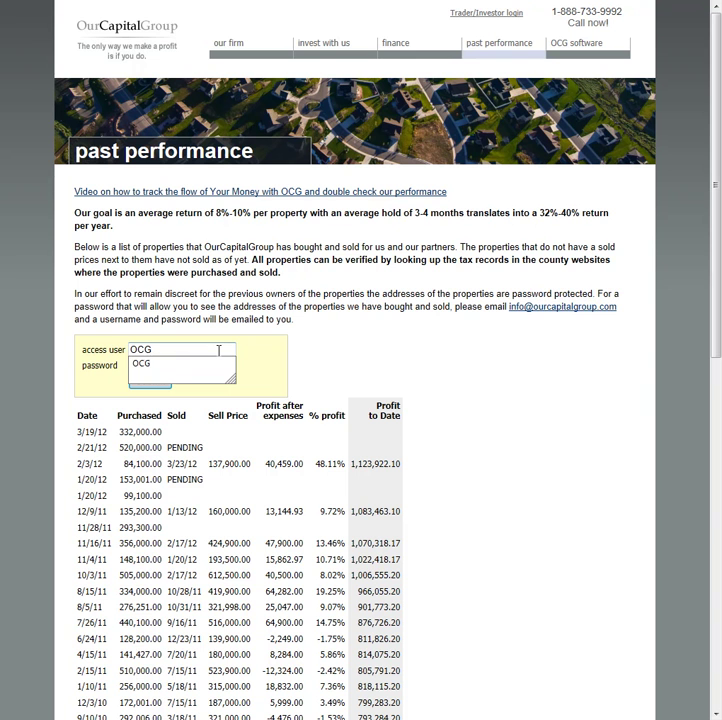
key(Tab)
text(•••)
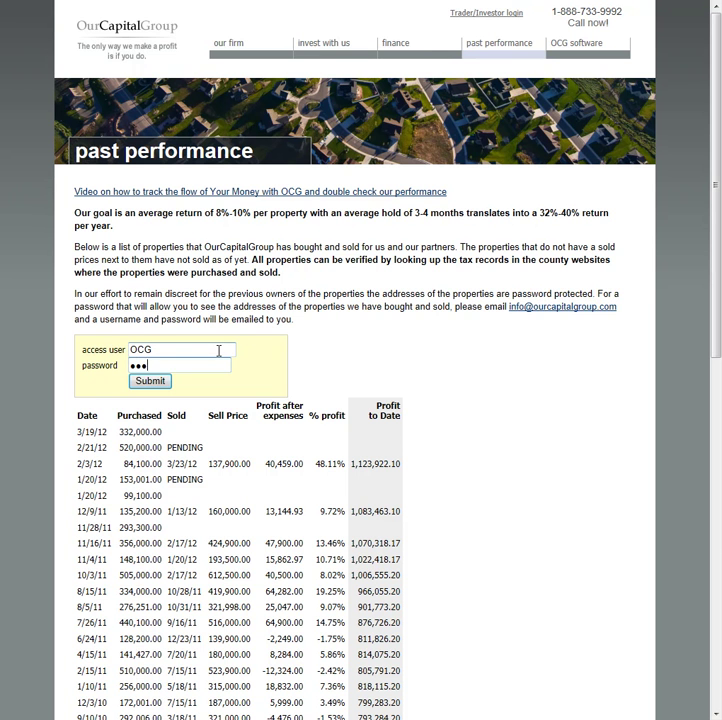
text(••••)
key(Return)
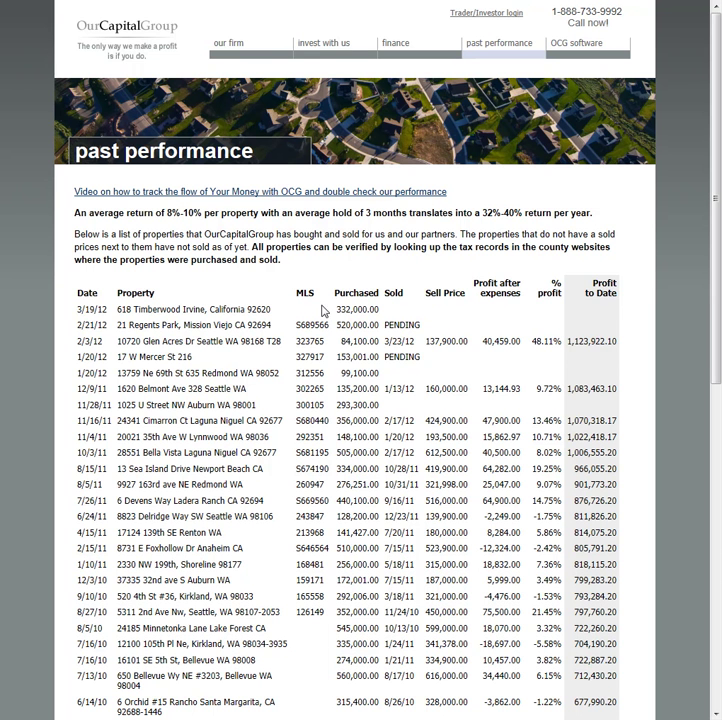
Review the details of the investor account's current holdings and return to the account overview.
click(387, 27)
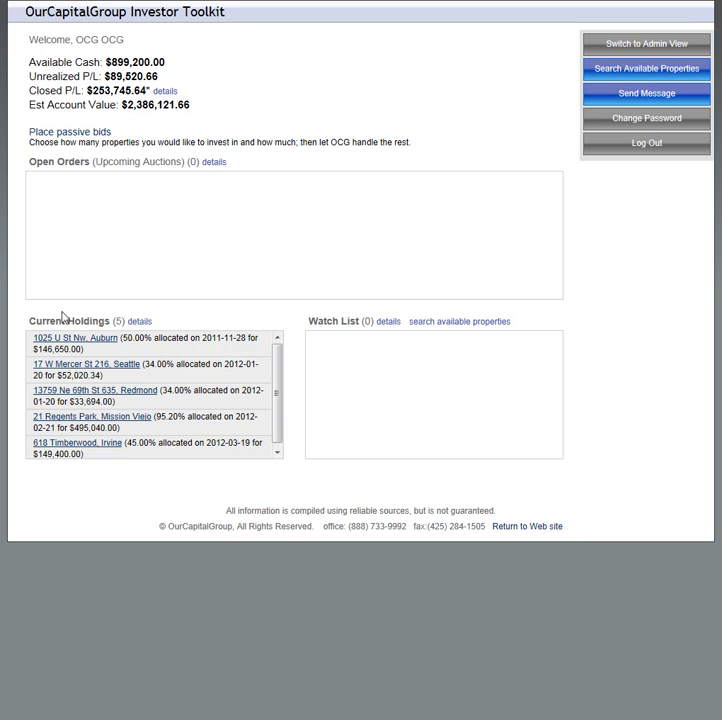
click(140, 322)
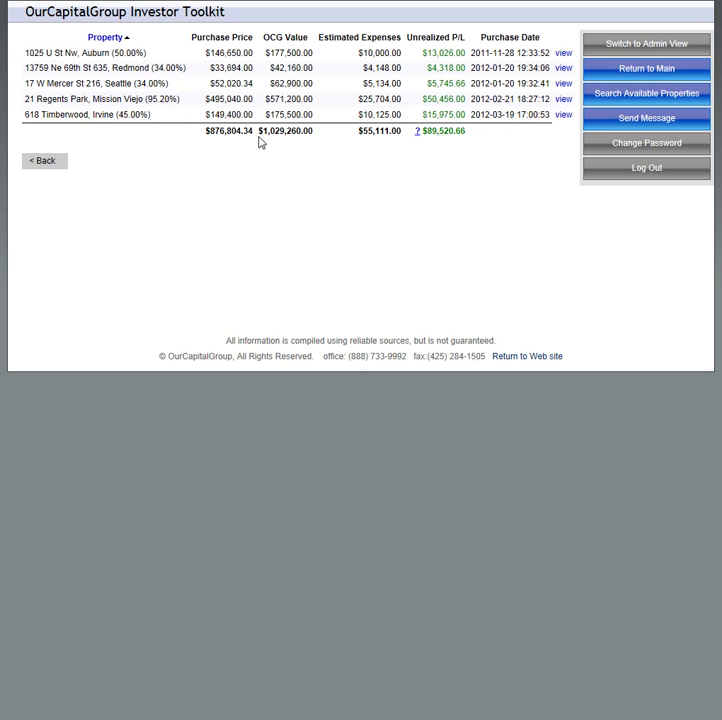
click(44, 164)
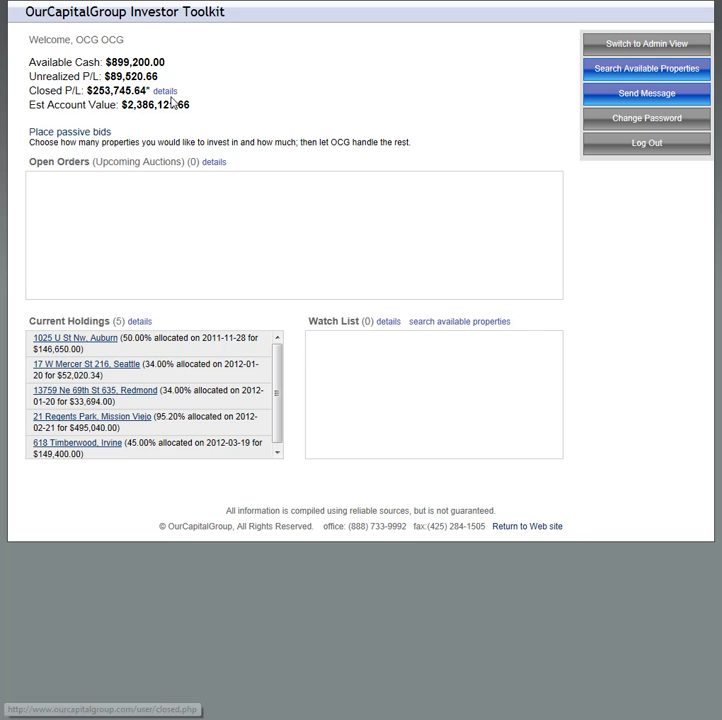
Examine the closed profit/loss details and the first sold property's full record, including its expenses and photos, and return to the account overview.
click(165, 92)
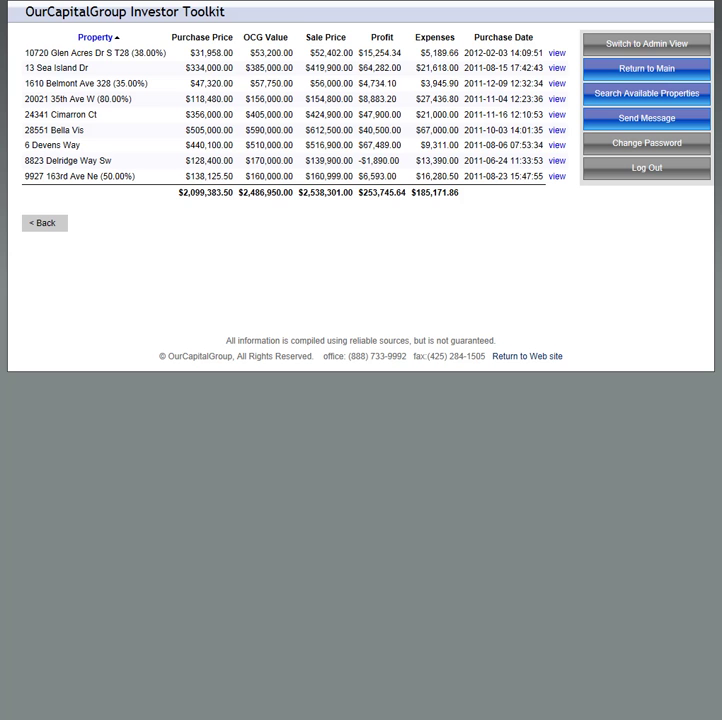
click(556, 54)
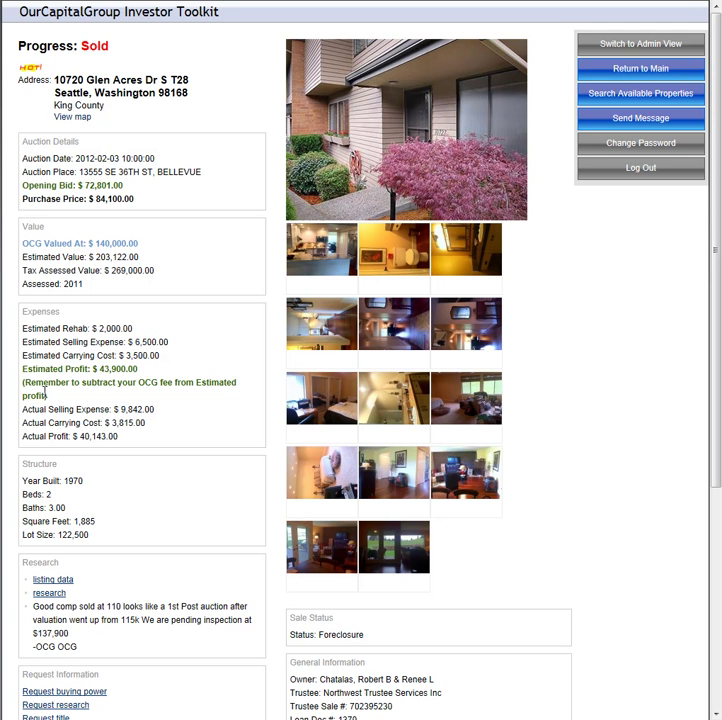
scroll(210, 505, down, 3)
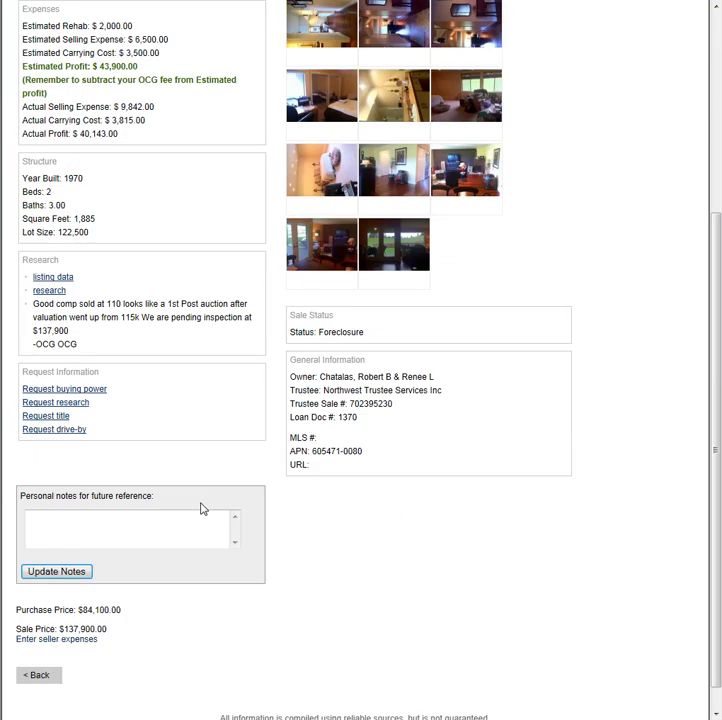
scroll(201, 508, up, 3)
scroll(201, 509, down, 5)
scroll(477, 453, up, 4)
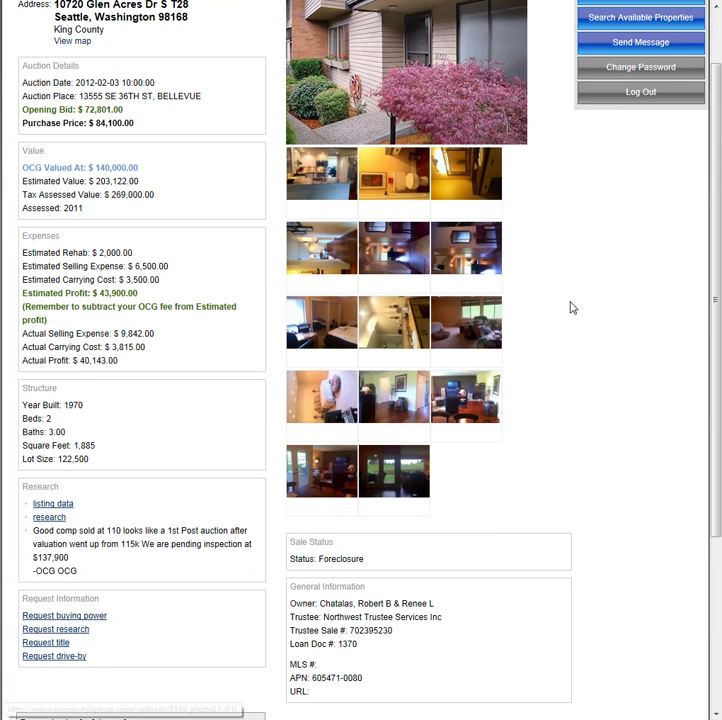
scroll(565, 285, up, 2)
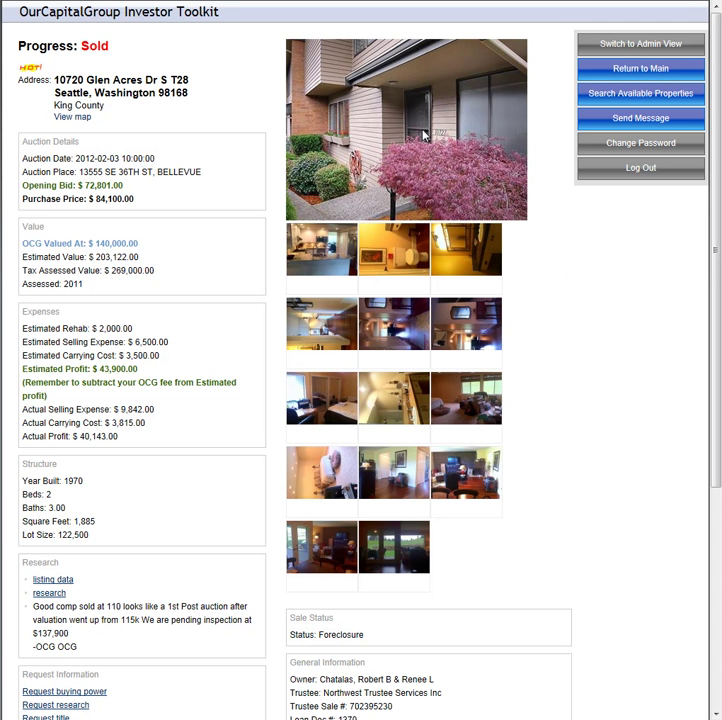
key(alt+Left)
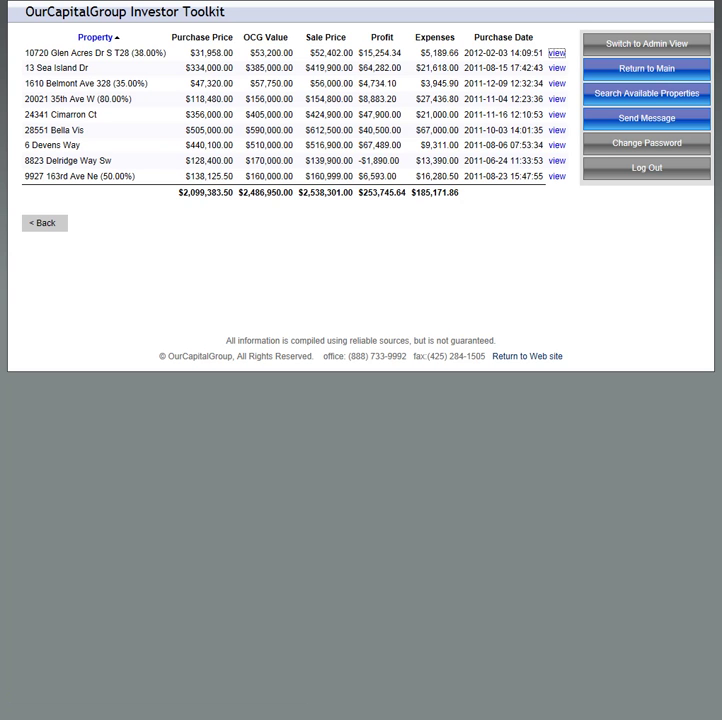
key(alt+Left)
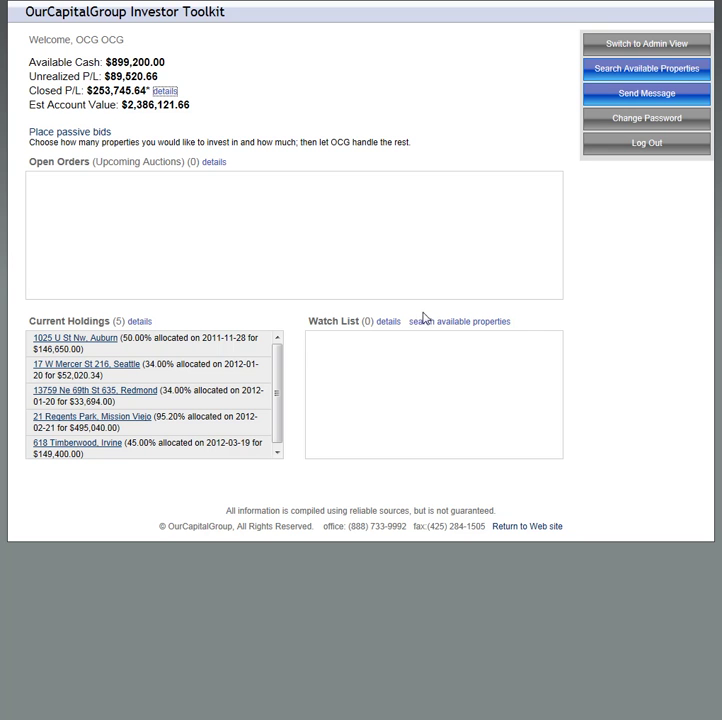
Search the available properties without the opening-bid and hot-property restrictions.
click(655, 70)
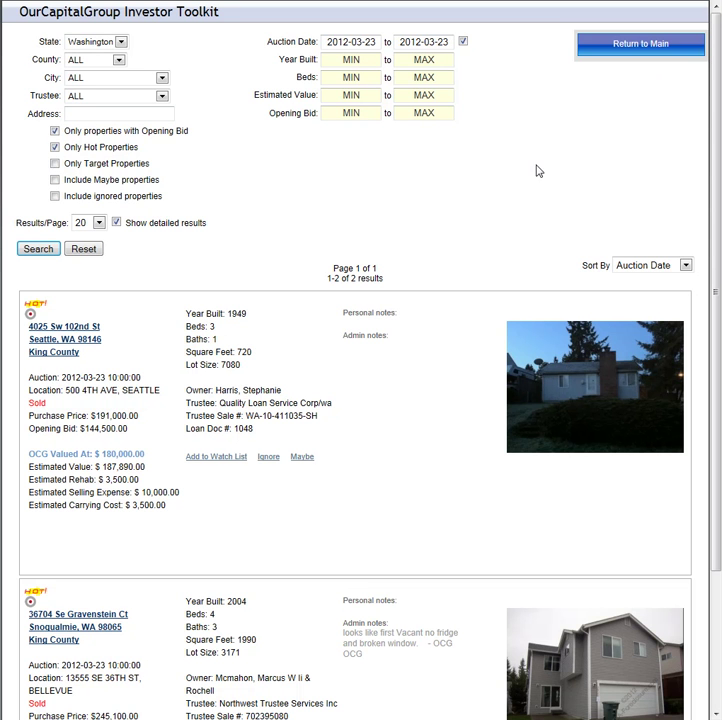
scroll(389, 253, down, 3)
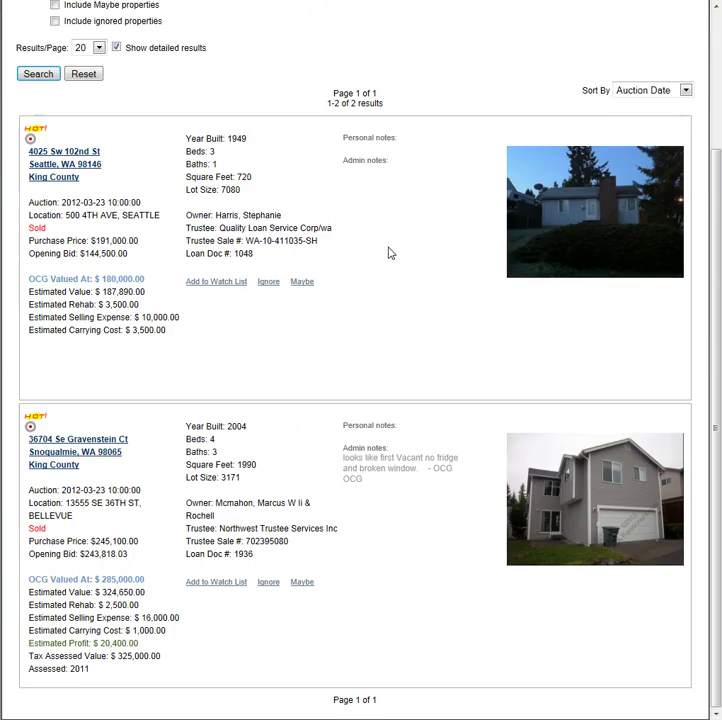
scroll(401, 326, up, 2)
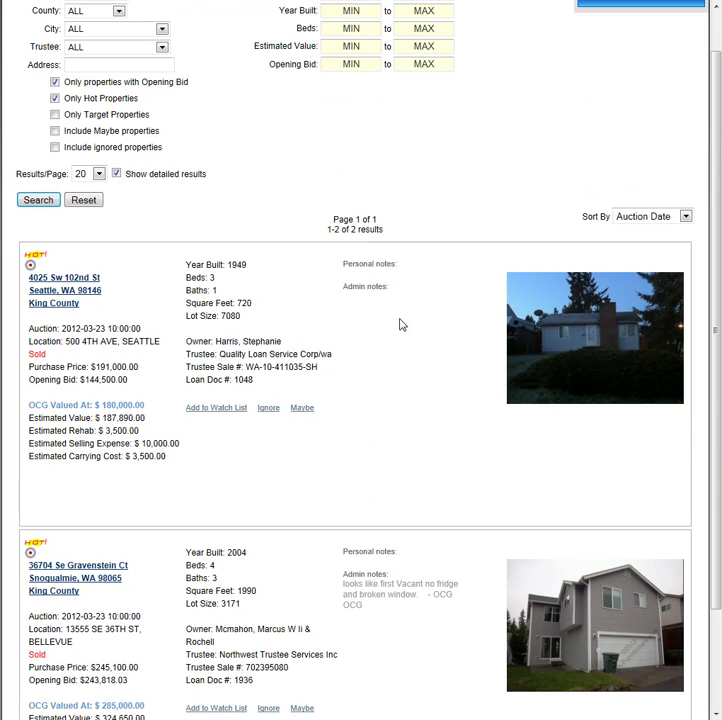
click(55, 98)
click(55, 82)
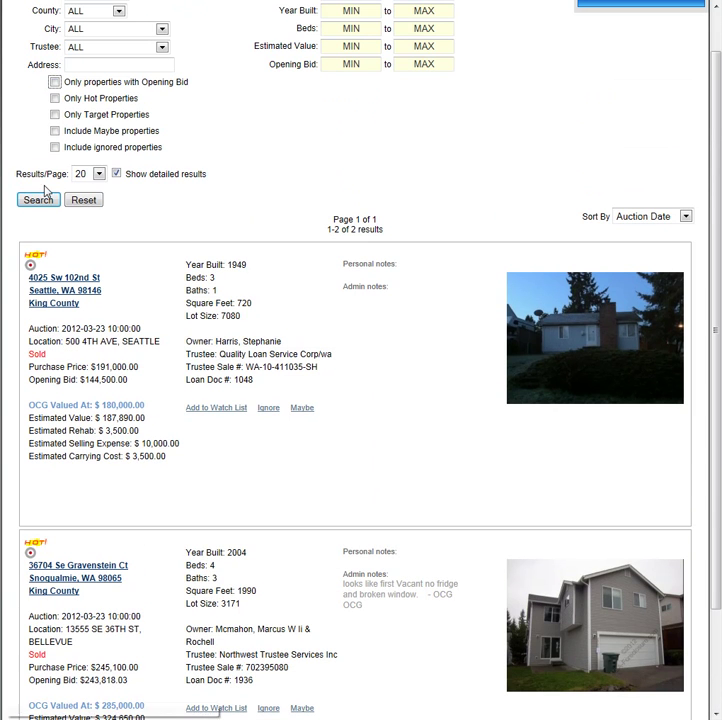
click(40, 200)
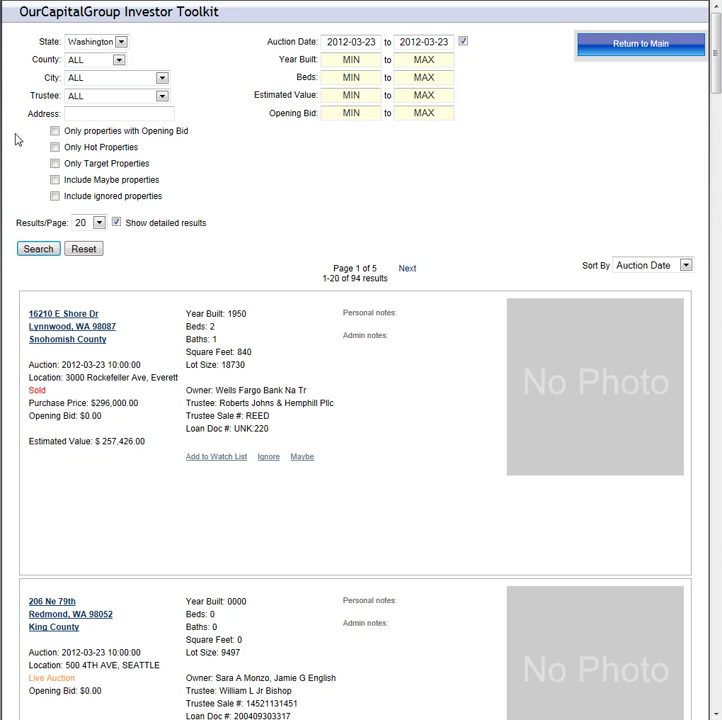
Narrow the property search to those with an opening bid, add the hot-properties-only filter, and review the matching listings.
click(55, 131)
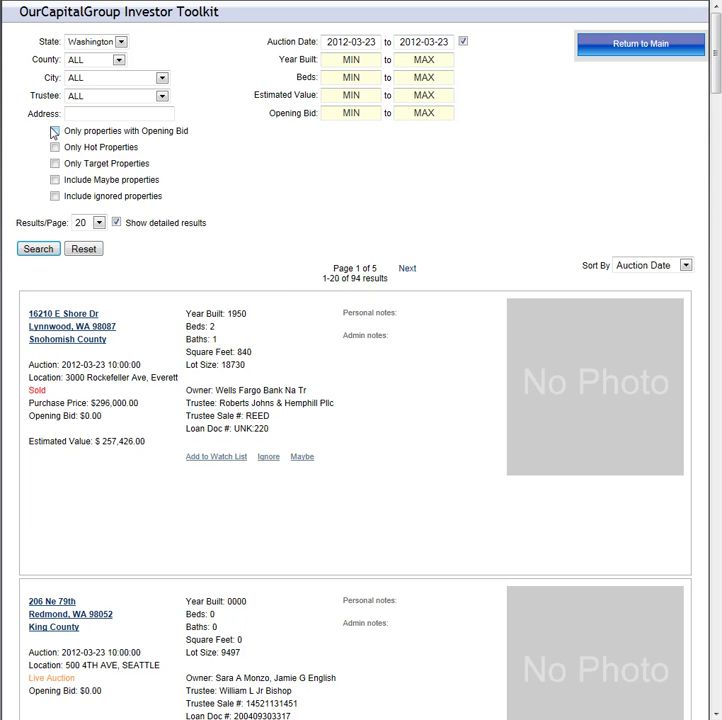
click(47, 250)
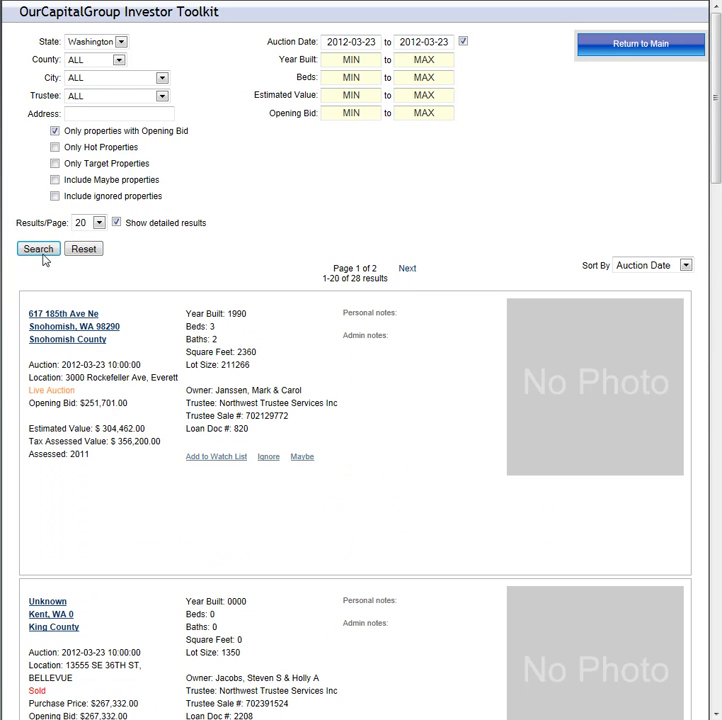
click(55, 147)
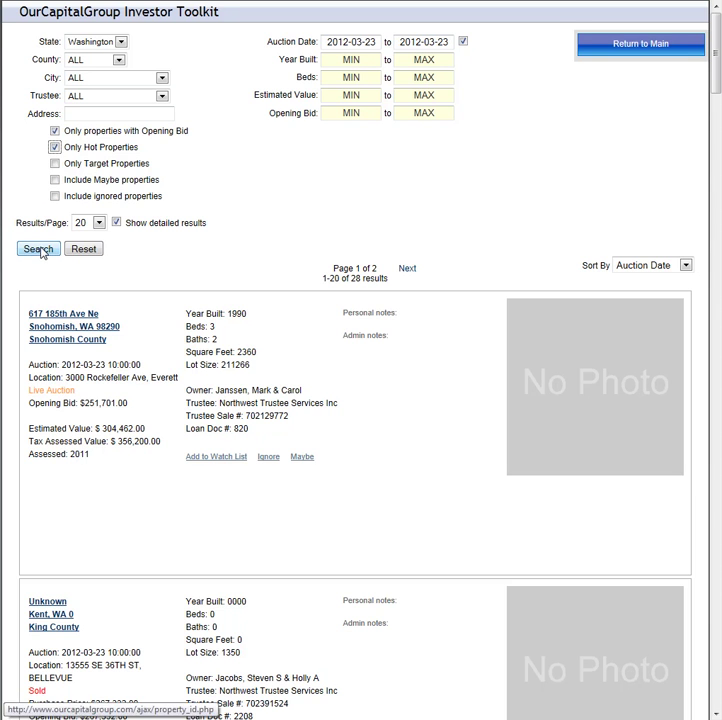
click(39, 248)
scroll(464, 303, down, 3)
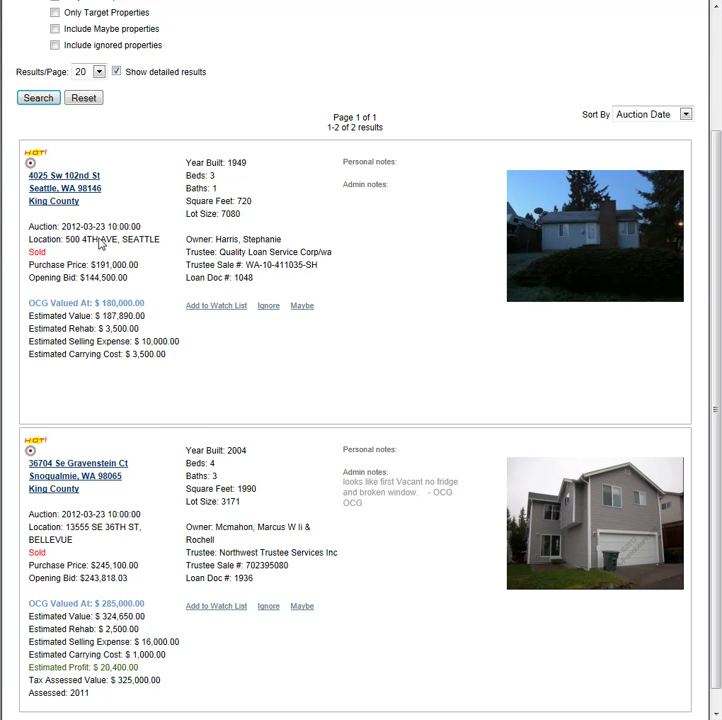
scroll(377, 277, up, 3)
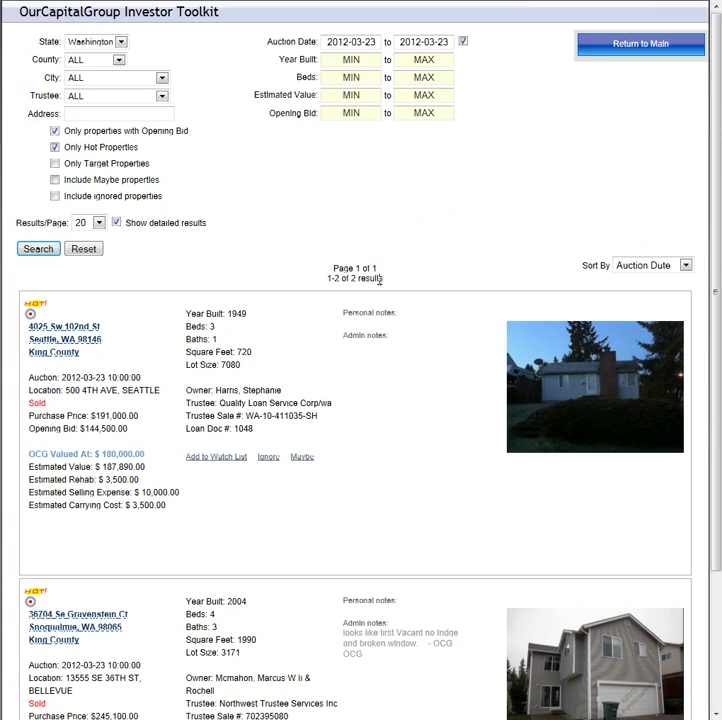
scroll(377, 280, down, 3)
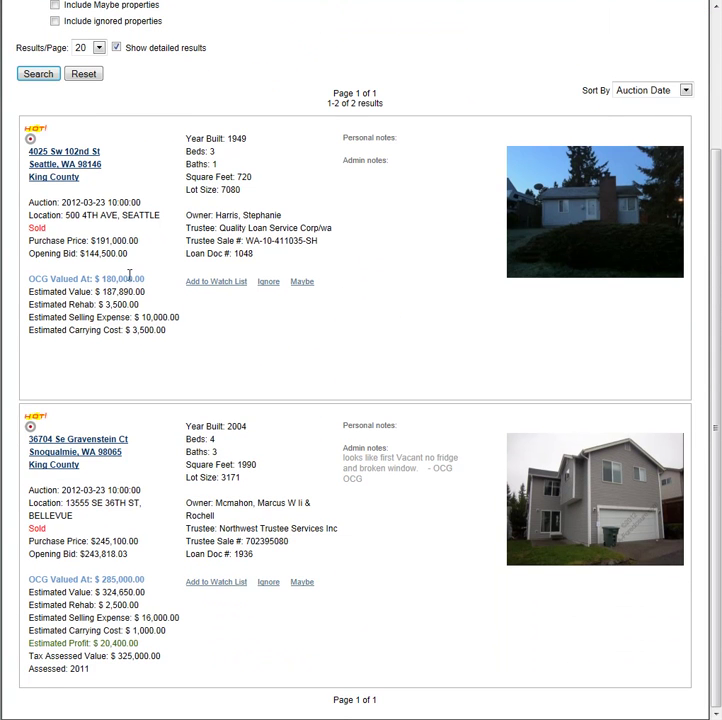
scroll(110, 274, up, 5)
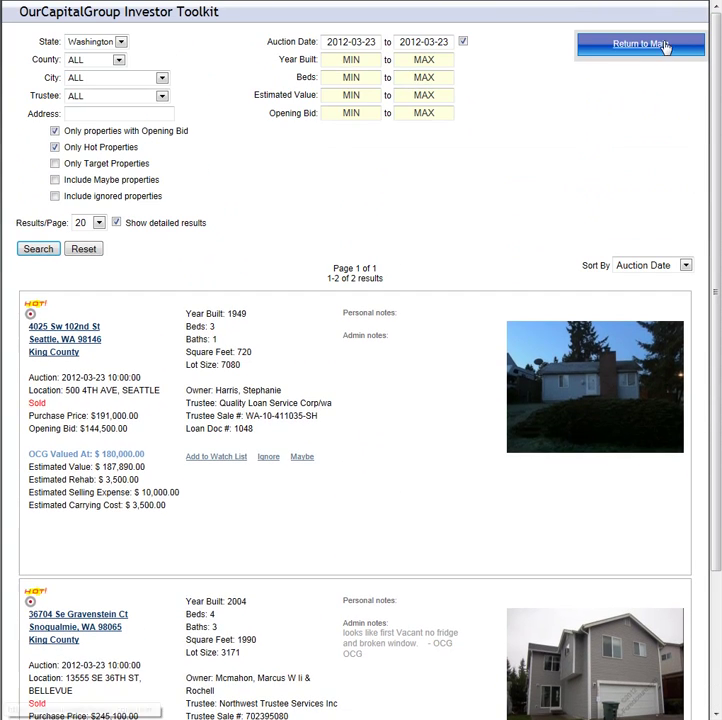
Set up a passive bid of $100,000 over the next 2 properties in Orange County, California, and King and Snohomish counties, Washington.
click(641, 48)
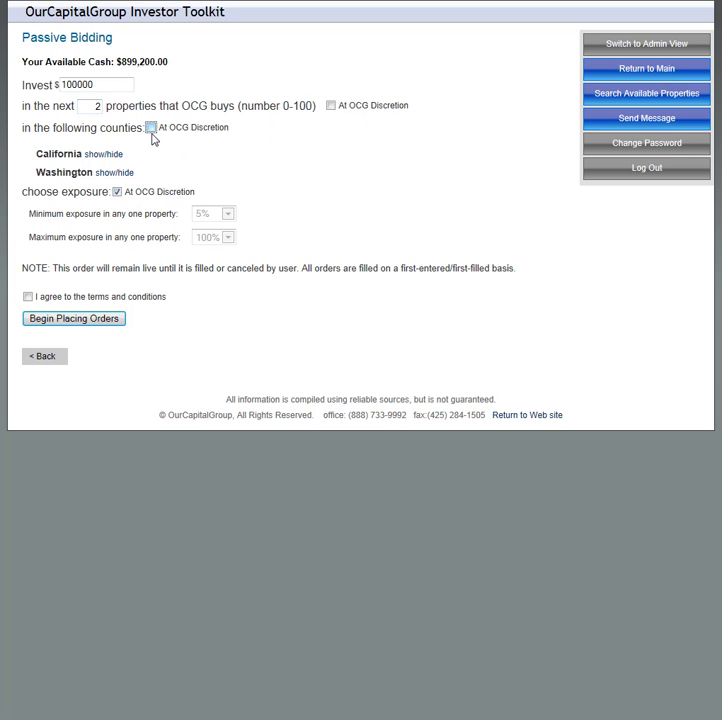
click(105, 155)
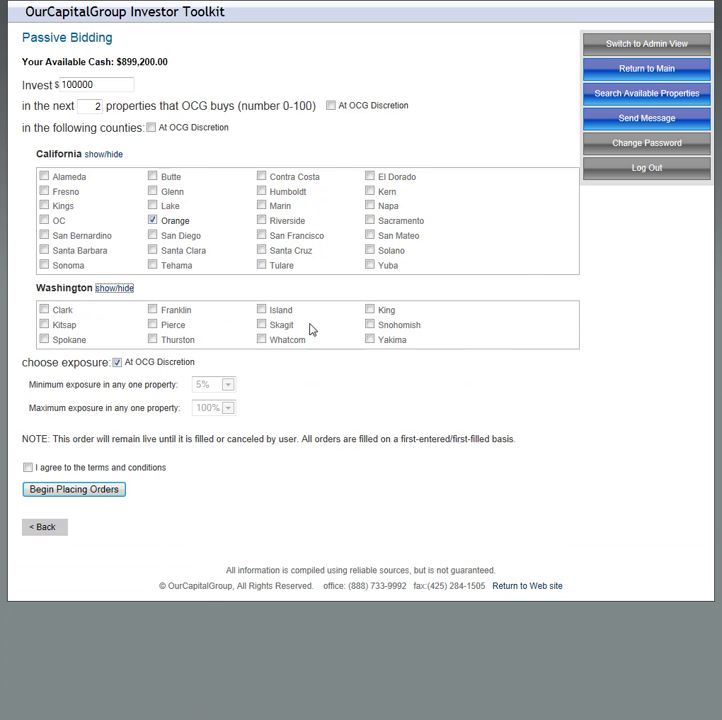
click(369, 311)
click(369, 324)
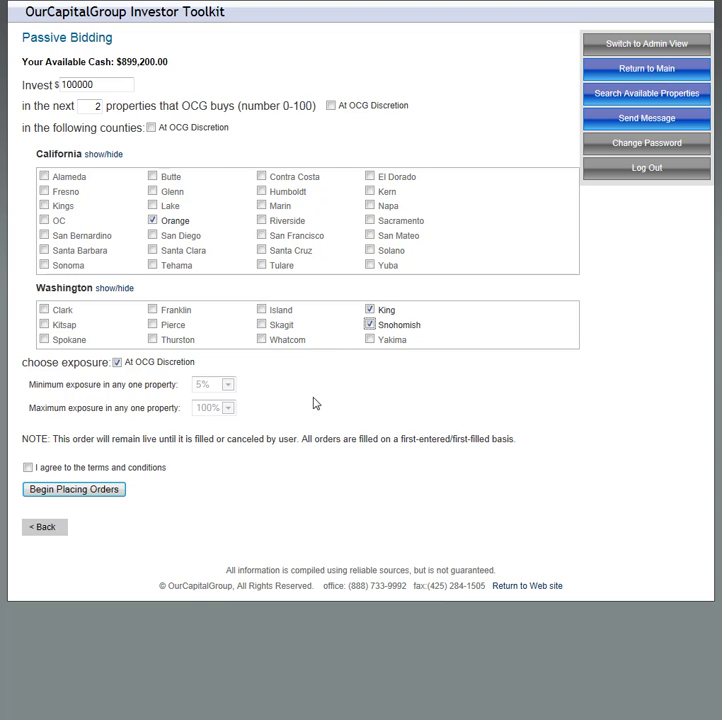
Set the exposure per property to 30% minimum and 50% maximum, agree to the terms, and place the passive orders.
click(119, 364)
click(227, 384)
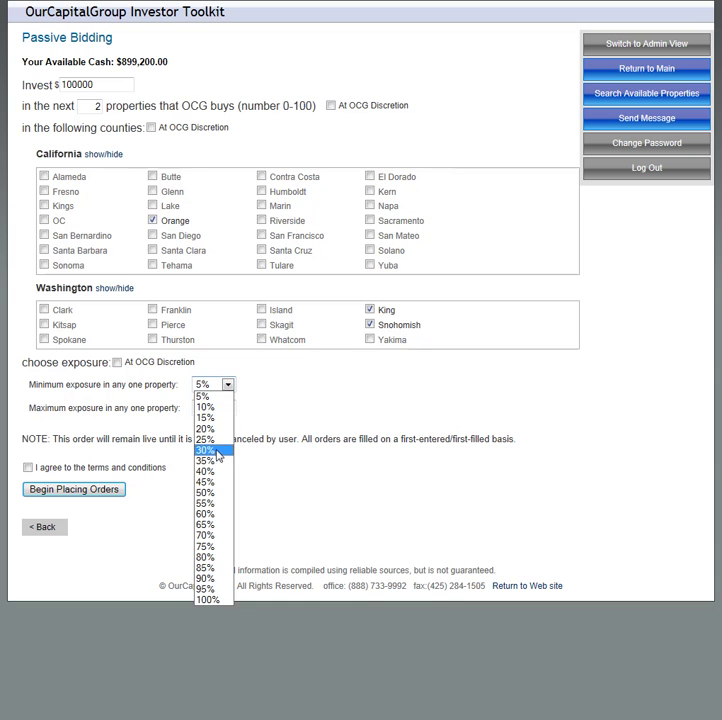
click(215, 451)
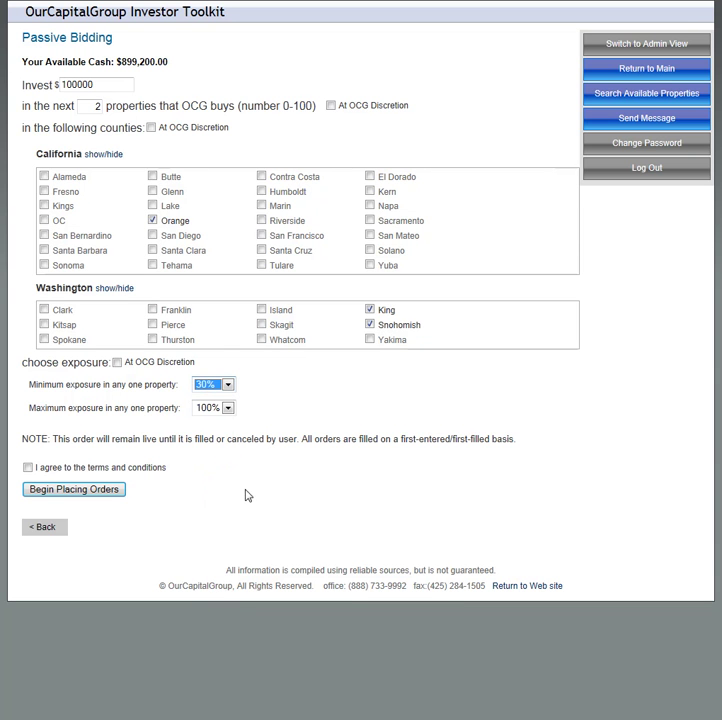
click(228, 408)
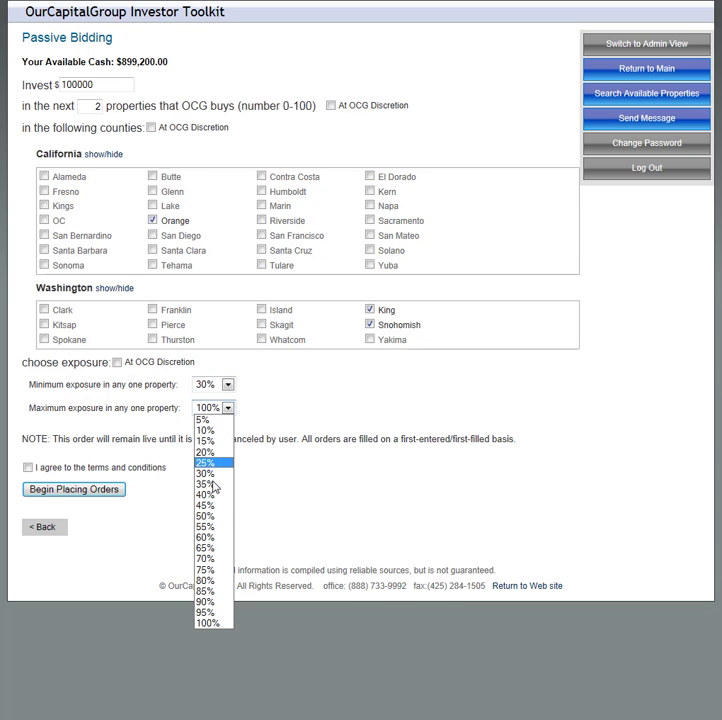
click(211, 517)
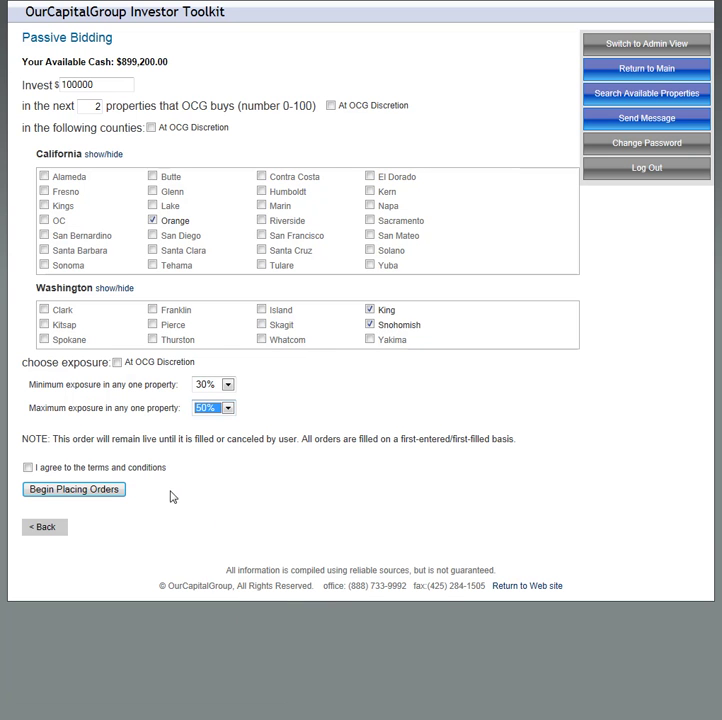
click(28, 469)
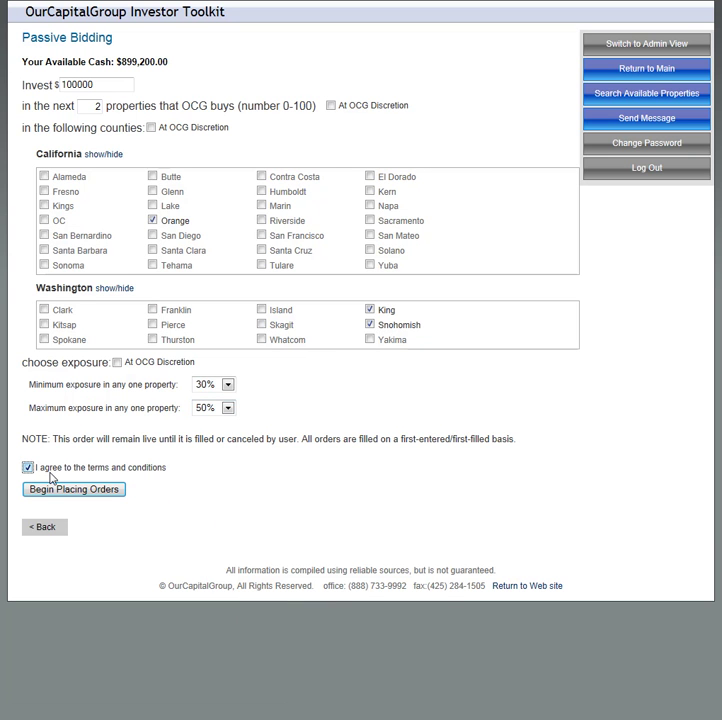
click(100, 489)
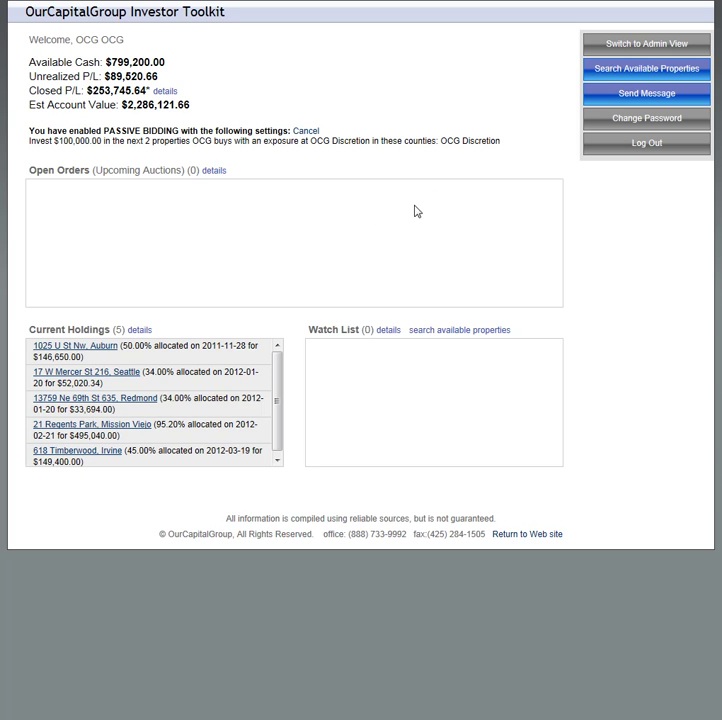
Cancel the enabled passive bidding order.
click(313, 131)
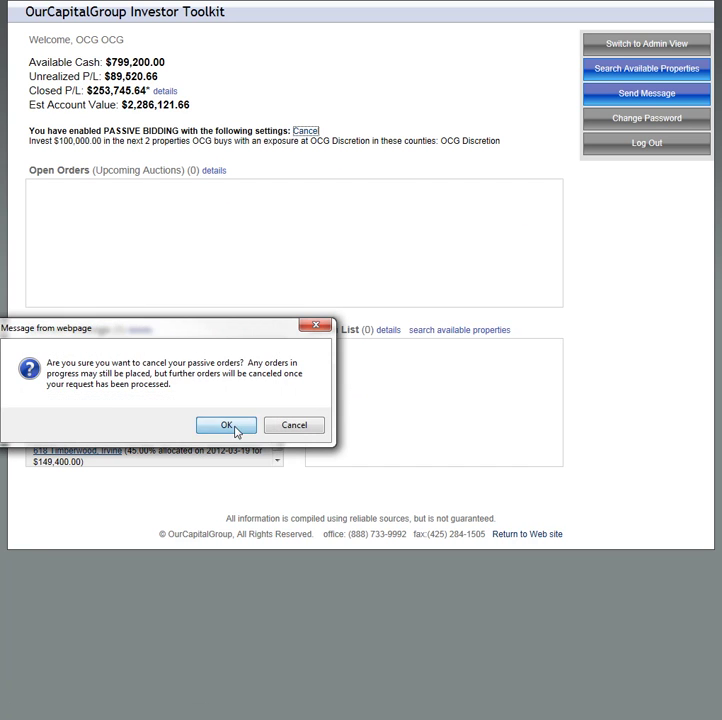